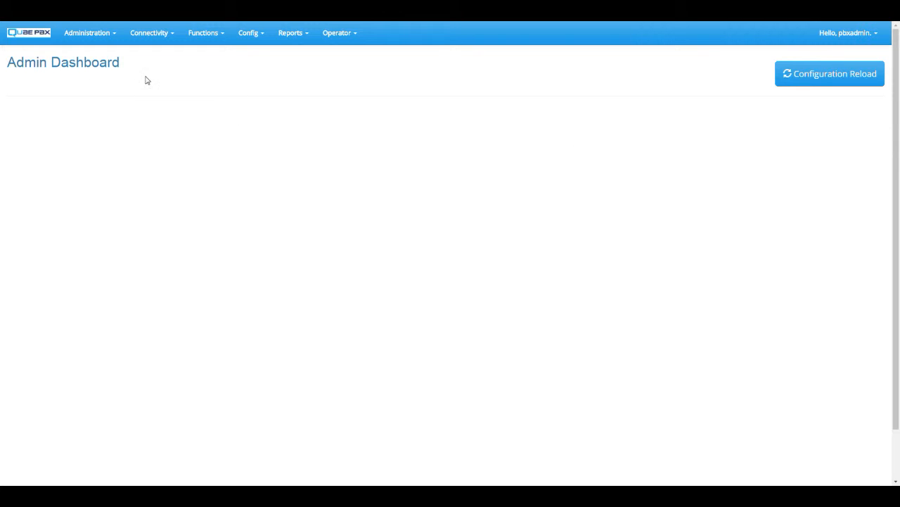
# Create a new IVR with the name MainIVR and the description MainLine.
pyautogui.click(204, 37)
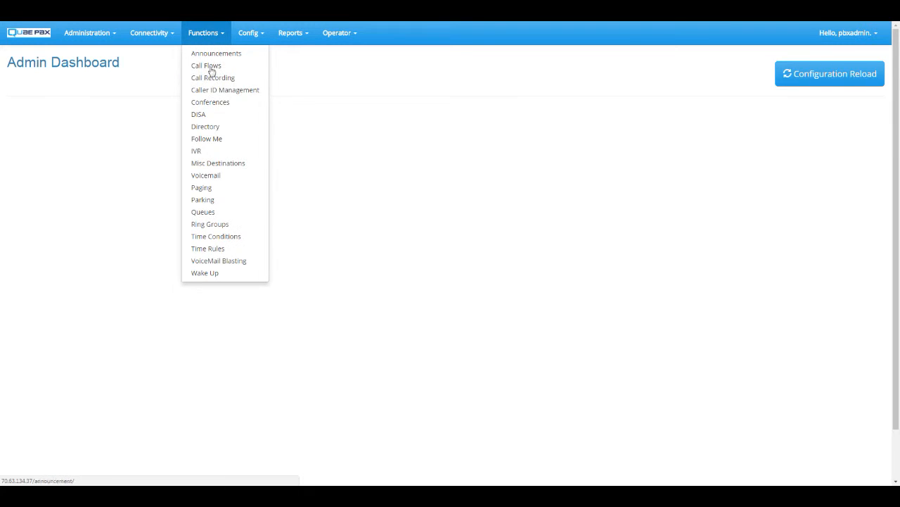
pyautogui.click(203, 152)
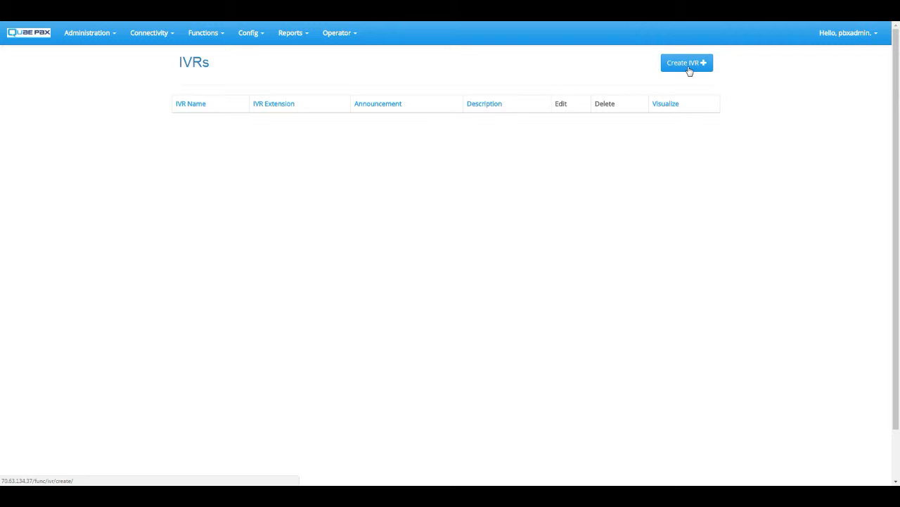
pyautogui.click(689, 68)
pyautogui.click(354, 104)
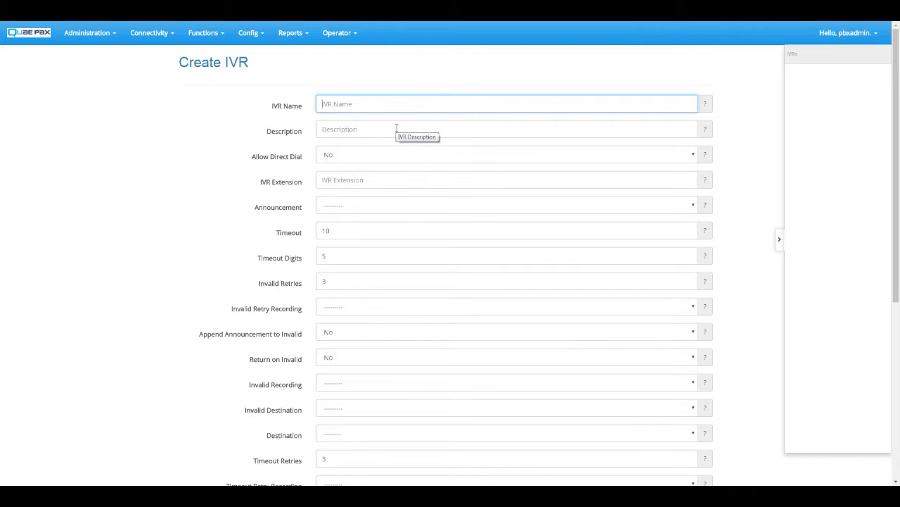
pyautogui.write('MainIV')
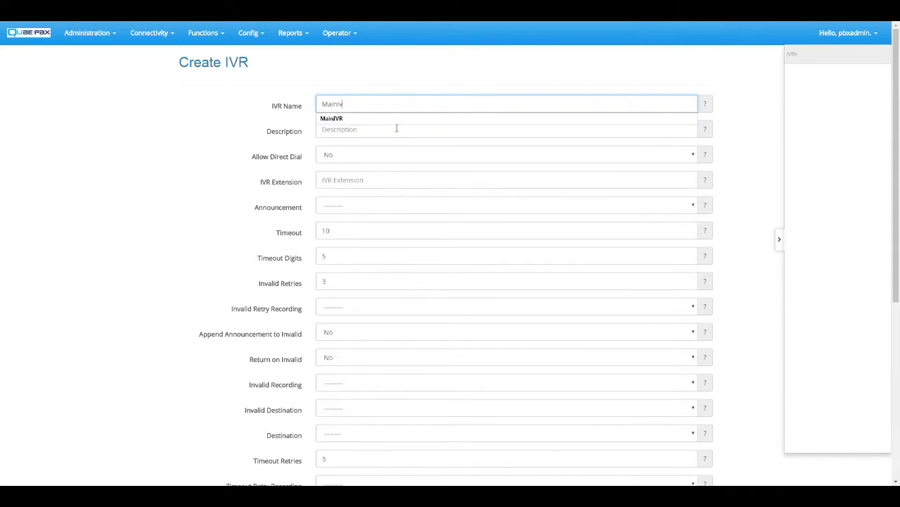
pyautogui.write('R')
pyautogui.click(396, 128)
pyautogui.write('MainLine')
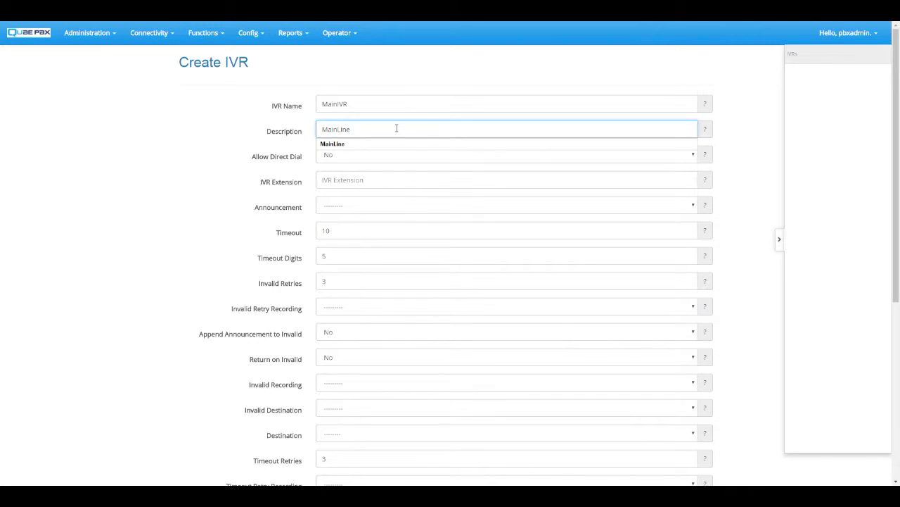
pyautogui.click(192, 151)
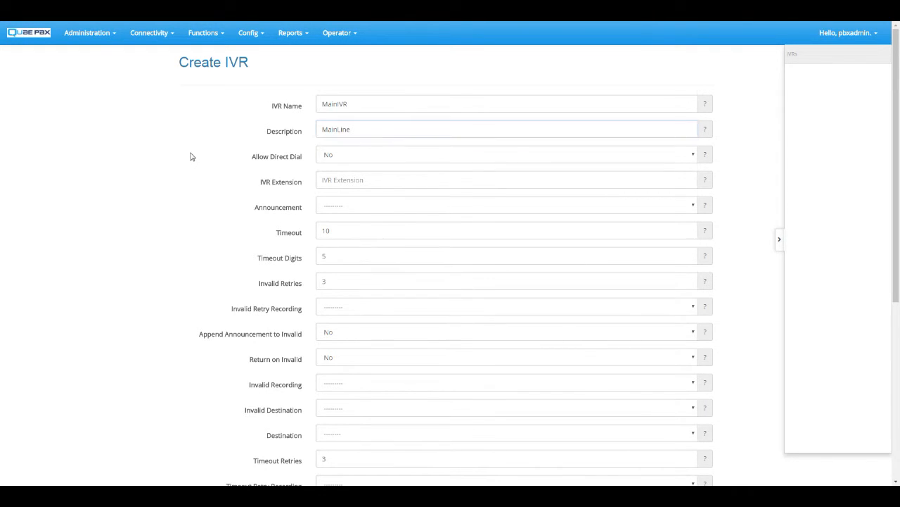
# Allow direct dialing for the IVR and set its extension to 800.
pyautogui.click(345, 161)
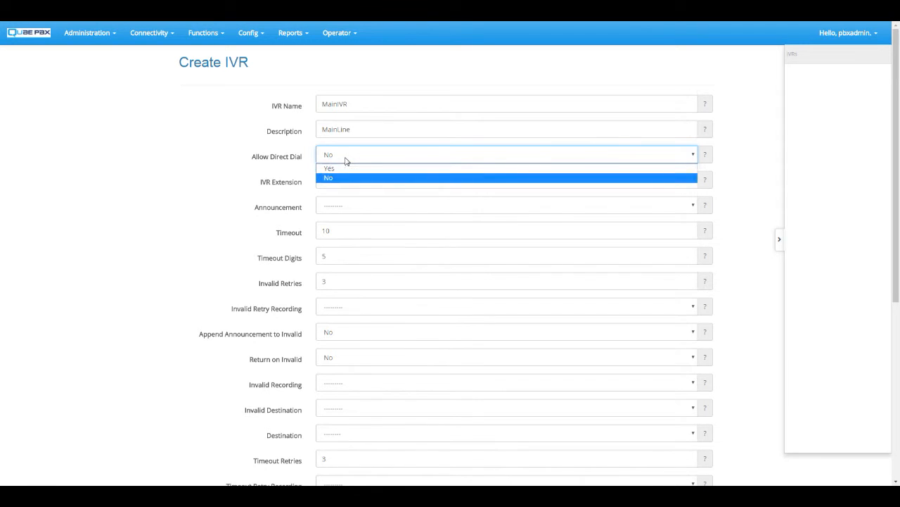
pyautogui.click(347, 169)
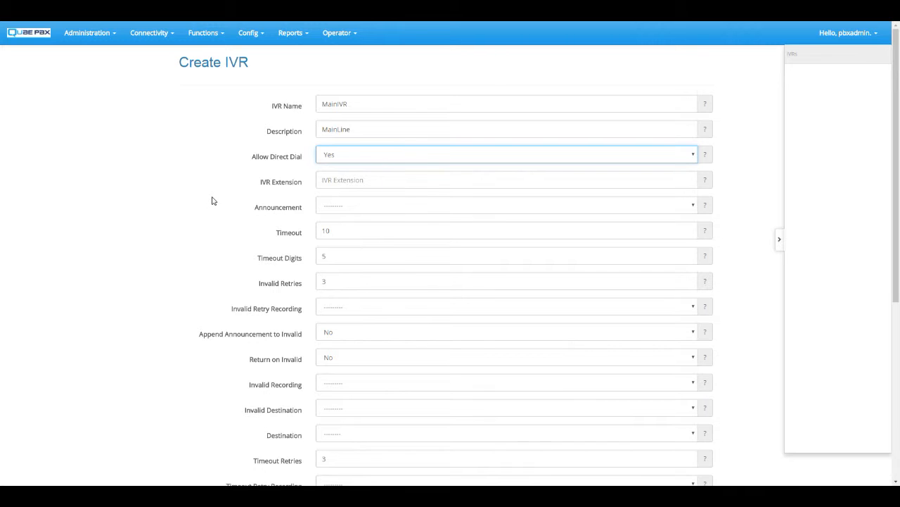
pyautogui.click(375, 187)
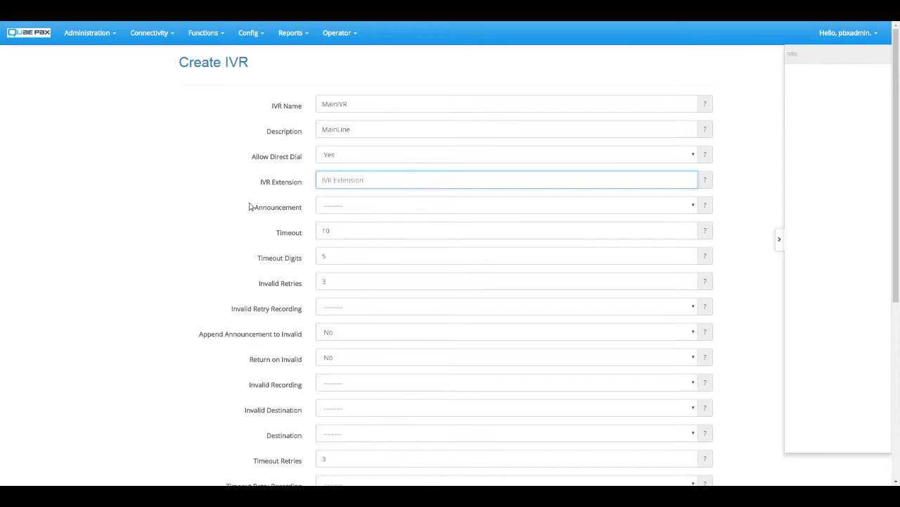
pyautogui.write('800')
# Choose the MainIVR recording as the IVR's announcement, keeping the default timeout, timeout digits and invalid retries.
pyautogui.click(367, 206)
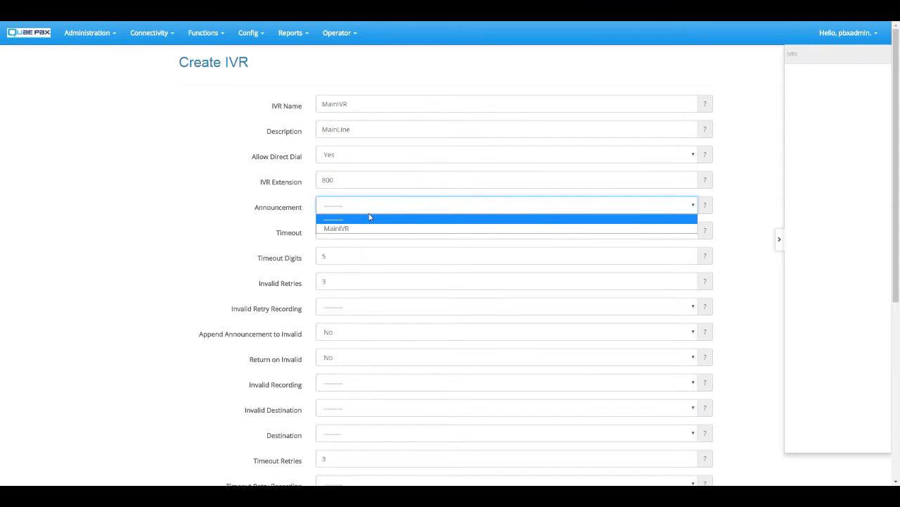
pyautogui.click(353, 229)
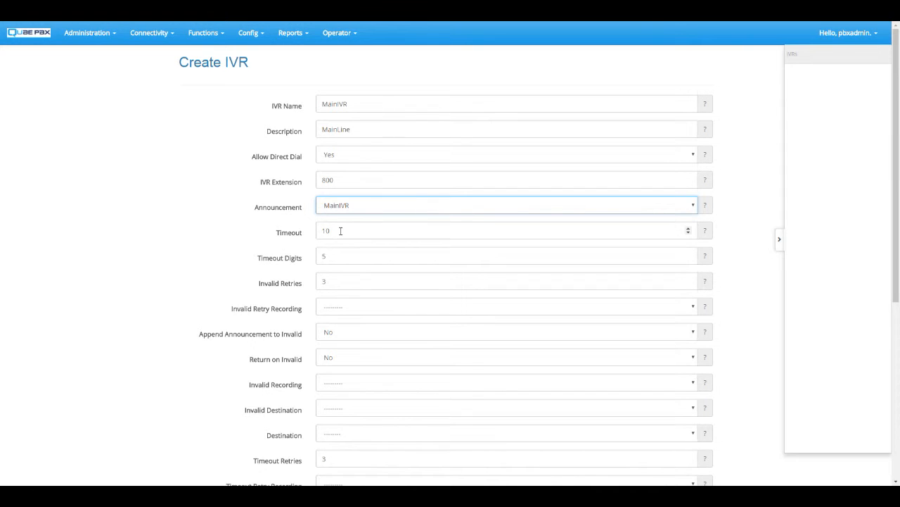
pyautogui.click(382, 206)
pyautogui.click(345, 229)
pyautogui.click(328, 234)
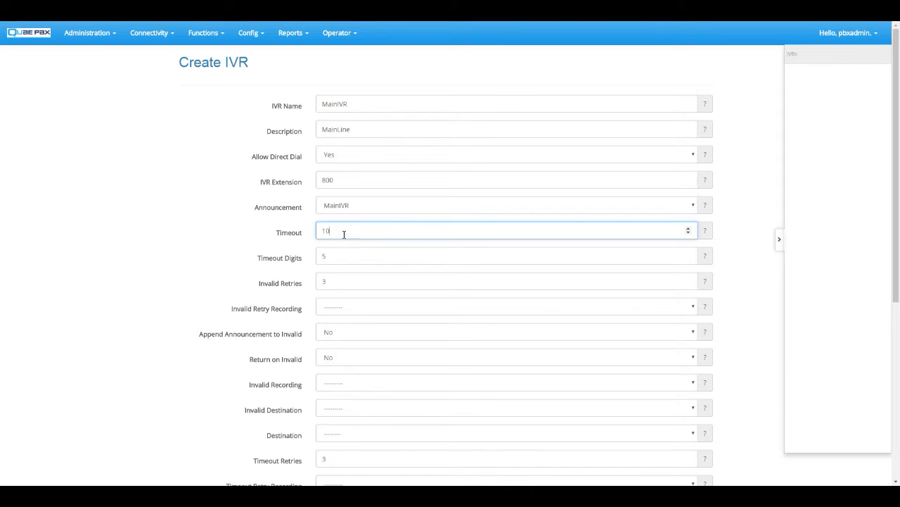
pyautogui.click(337, 257)
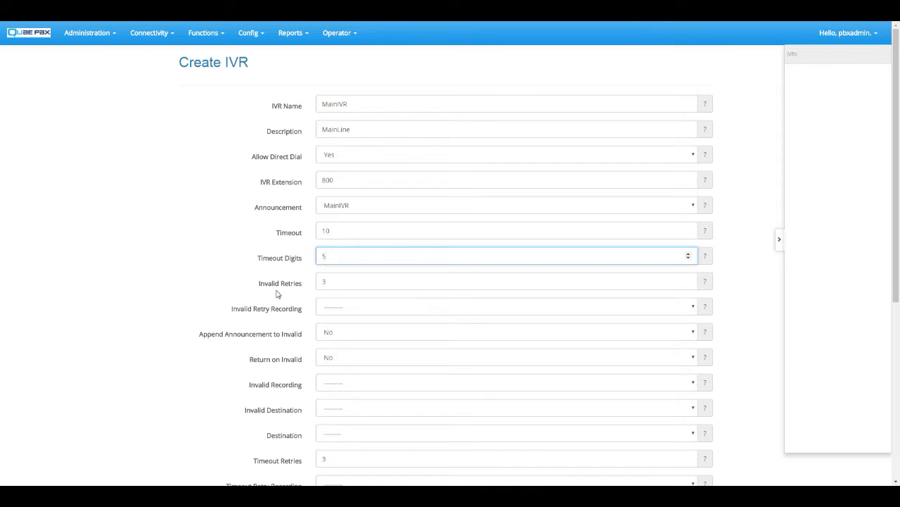
pyautogui.click(345, 283)
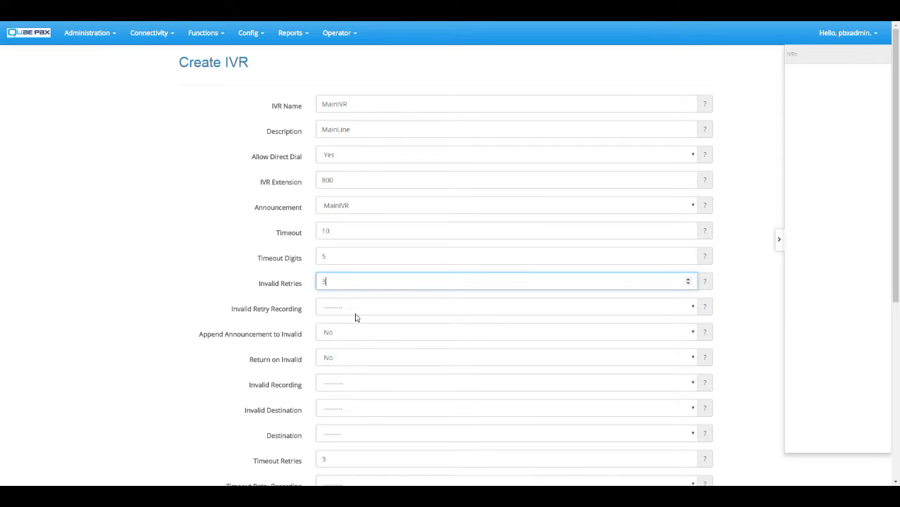
# Set Append Announcement to Invalid to Yes.
pyautogui.scroll(-1, 401, 316)
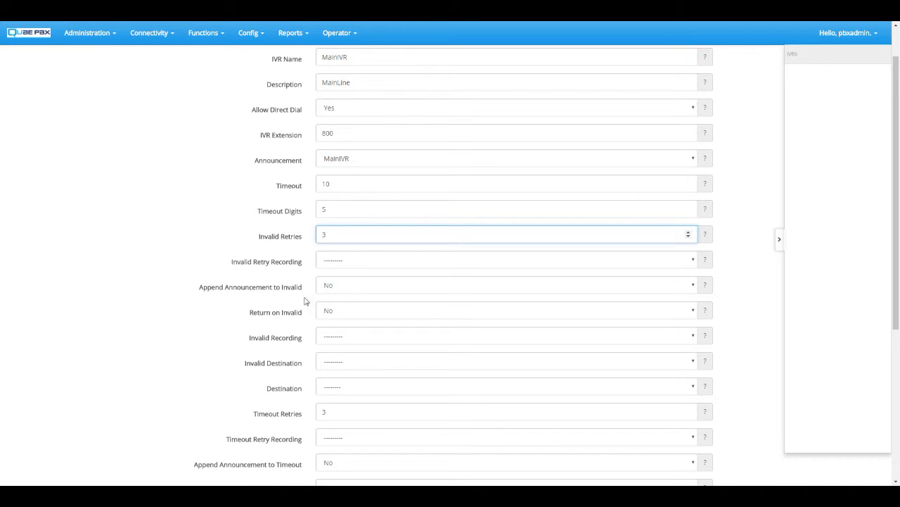
pyautogui.click(362, 289)
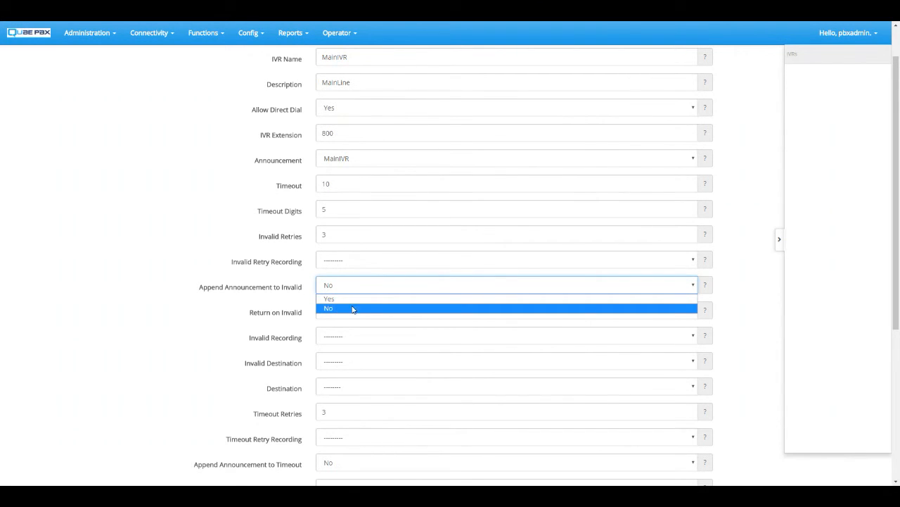
pyautogui.click(356, 302)
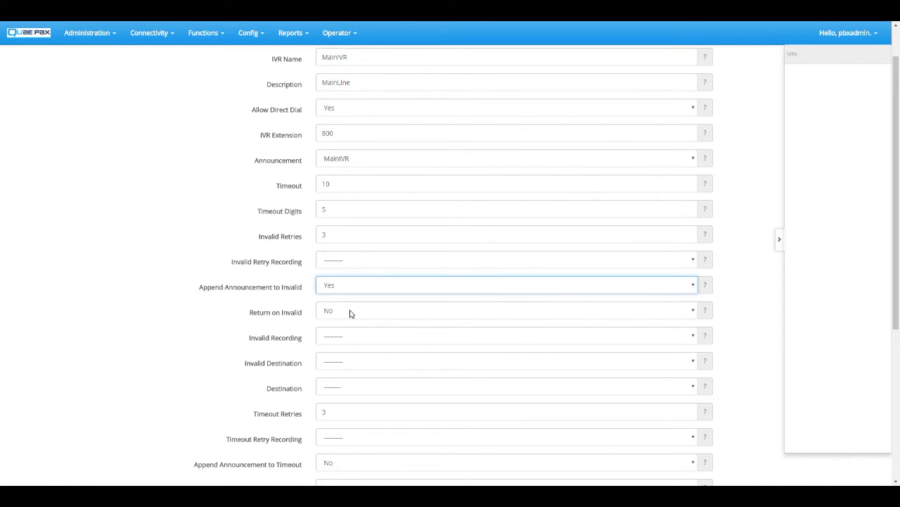
# Set the IVR's invalid destination to Voicemail, leaving the invalid recording empty.
pyautogui.click(372, 342)
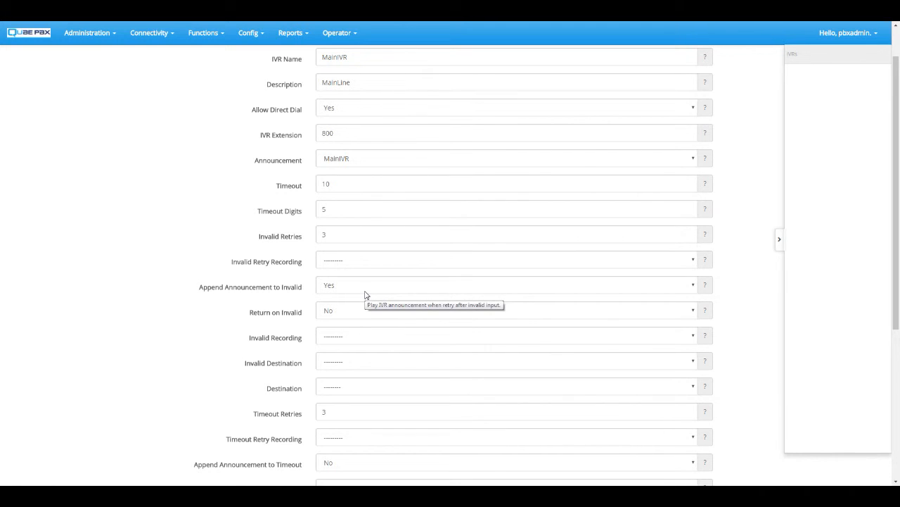
pyautogui.scroll(-3, 365, 294)
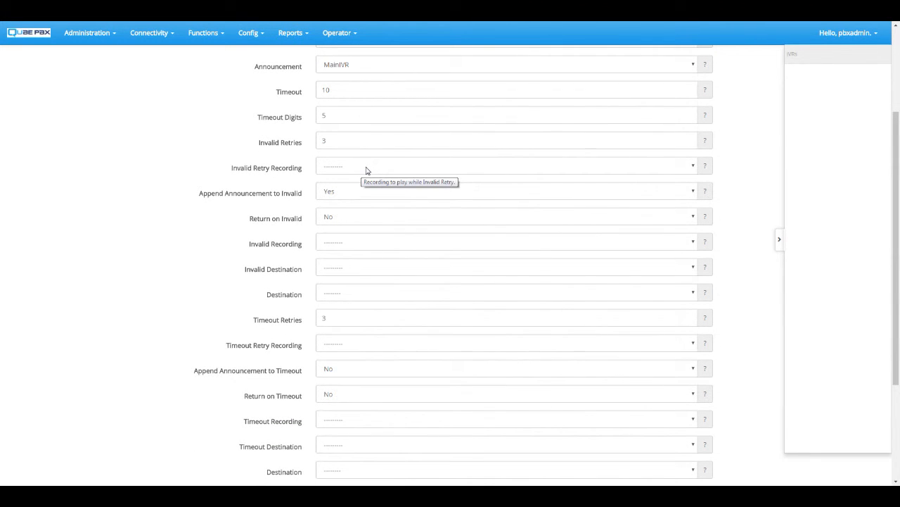
pyautogui.click(375, 244)
pyautogui.click(284, 268)
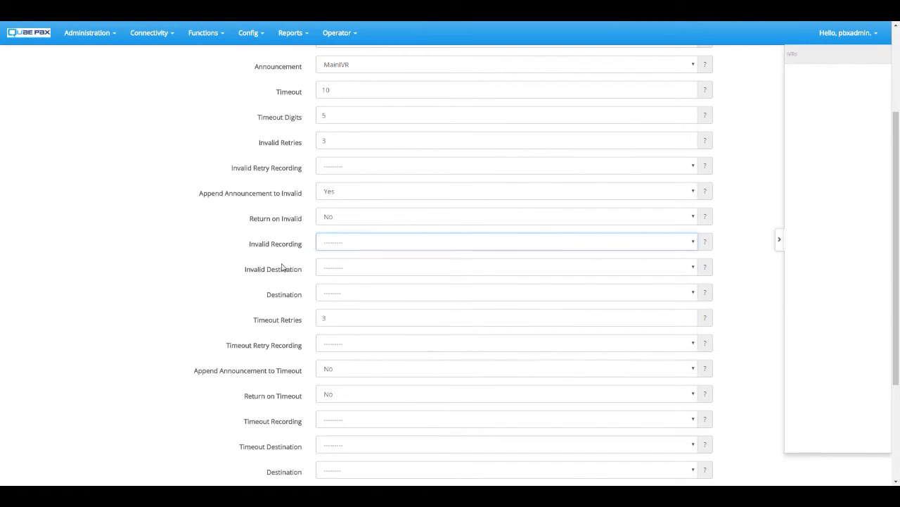
pyautogui.click(355, 273)
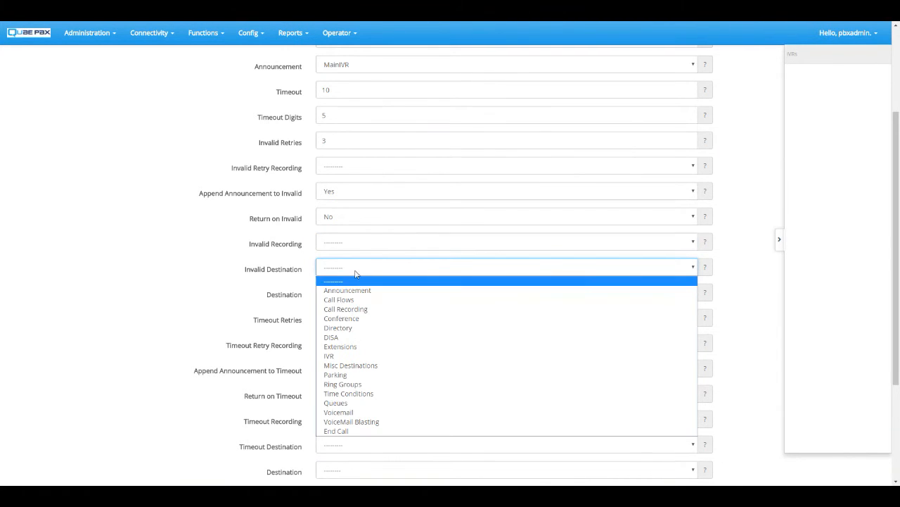
pyautogui.click(354, 413)
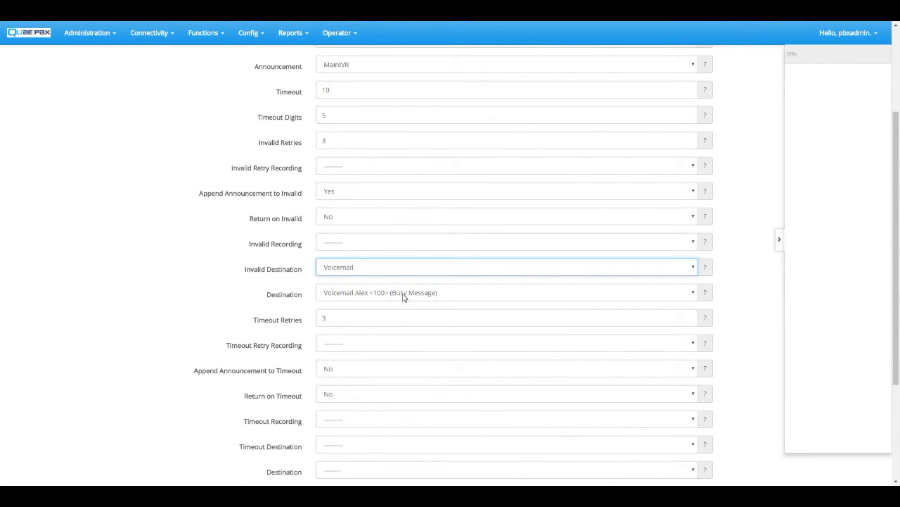
# Set the IVR's timeout retries to 1 and leave the timeout retry recording empty.
pyautogui.scroll(-3, 356, 242)
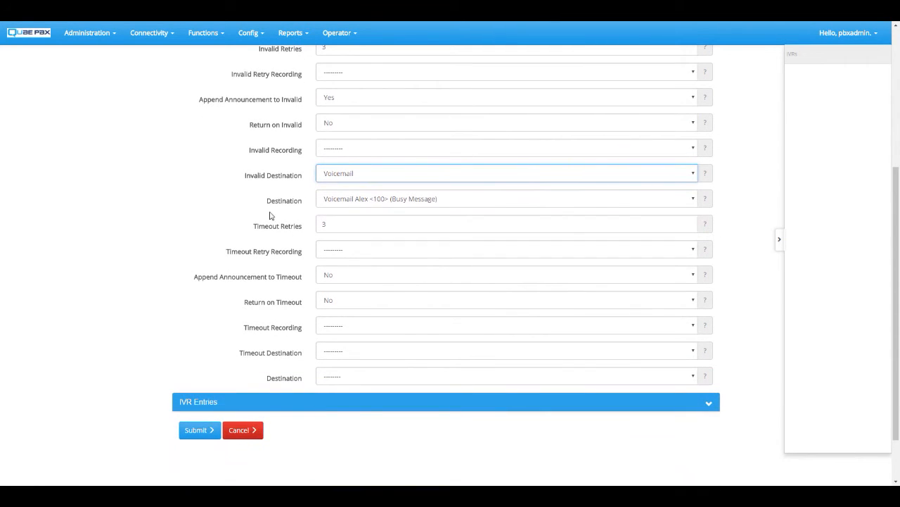
pyautogui.moveTo(248, 230); pyautogui.dragTo(304, 236)
pyautogui.click(343, 224)
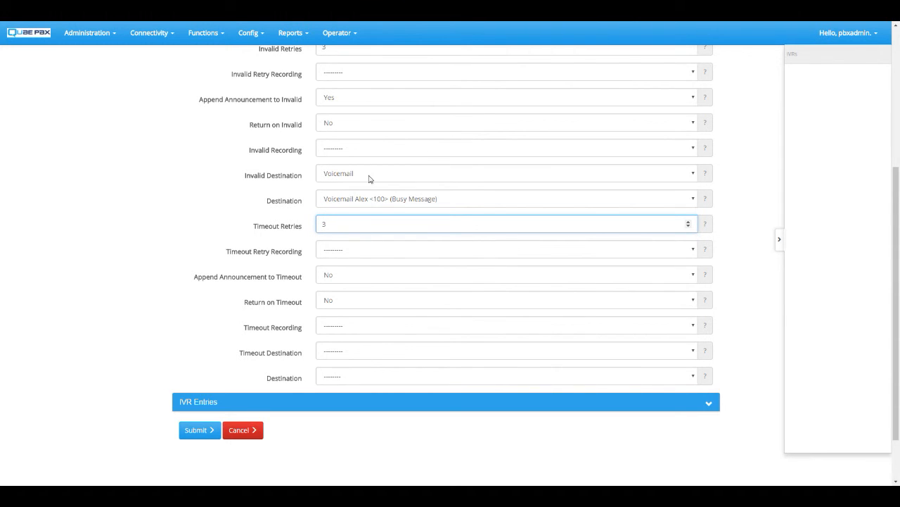
pyautogui.scroll(2, 373, 179)
pyautogui.doubleClick(346, 136)
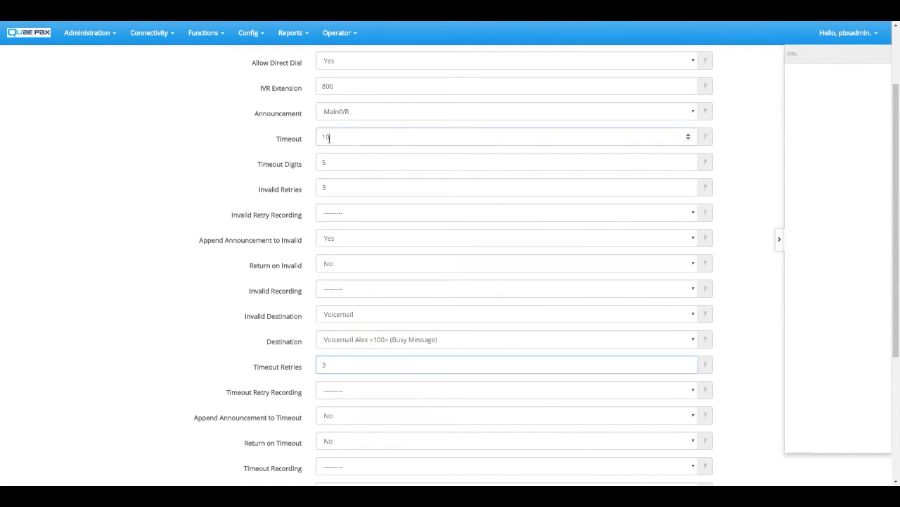
pyautogui.scroll(-3, 396, 372)
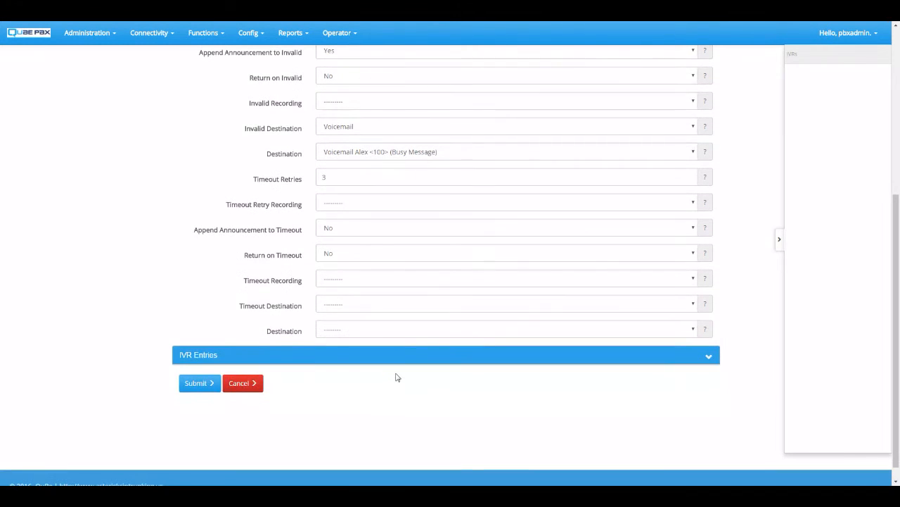
pyautogui.doubleClick(335, 176)
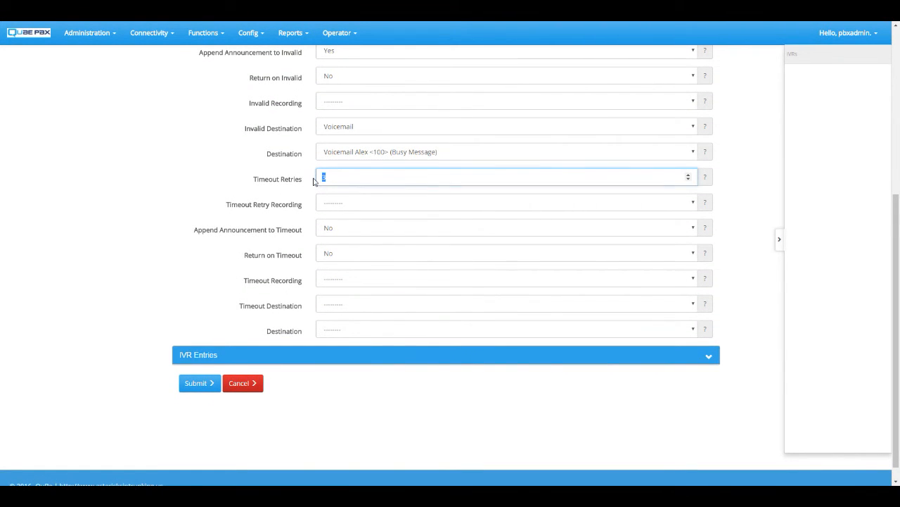
pyautogui.write('1')
pyautogui.click(348, 204)
pyautogui.click(412, 215)
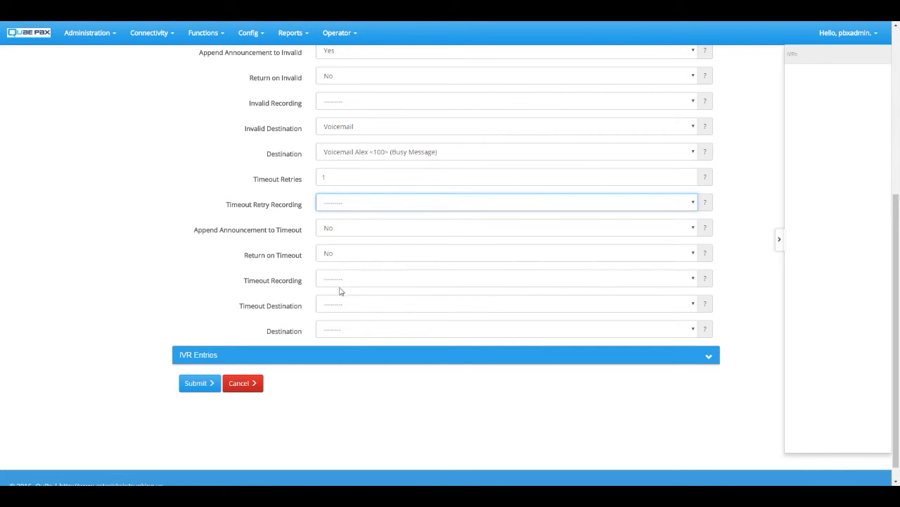
# Set the timeout destination to Voicemail and the timeout retries to 2.
pyautogui.click(334, 308)
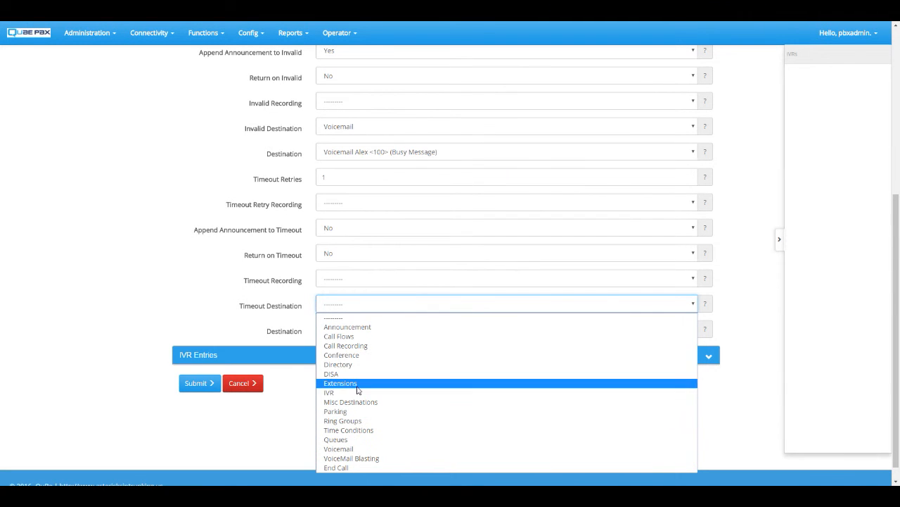
pyautogui.click(356, 448)
pyautogui.doubleClick(335, 179)
pyautogui.write('2')
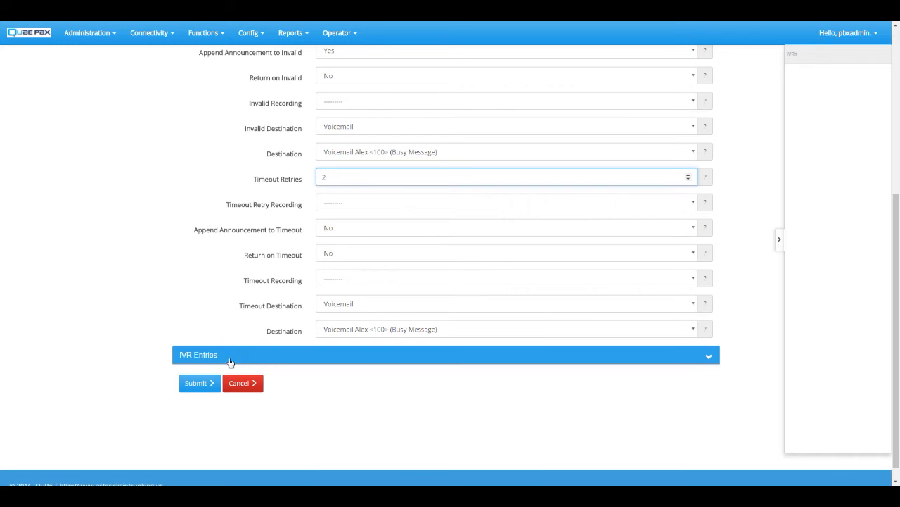
# Add an IVR entry that routes digit 1 to the ring group 700 Sales.
pyautogui.click(260, 361)
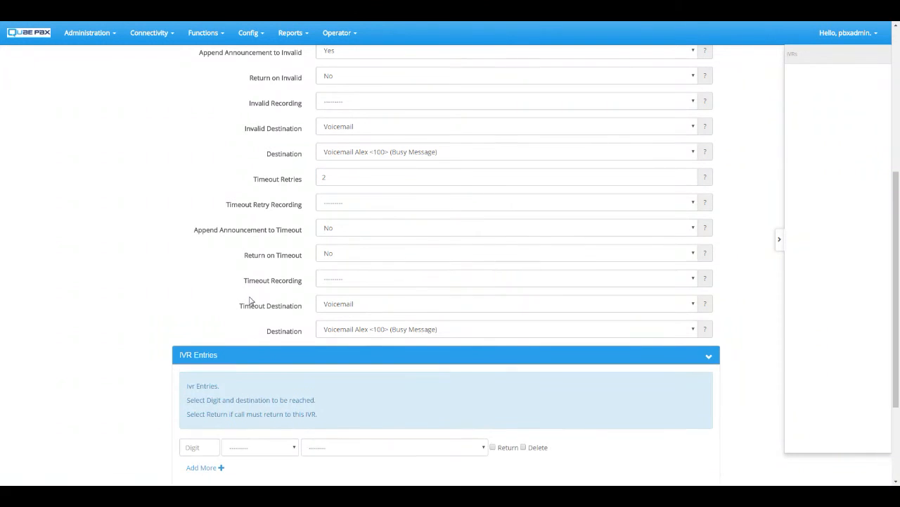
pyautogui.scroll(-2, 232, 306)
pyautogui.click(211, 309)
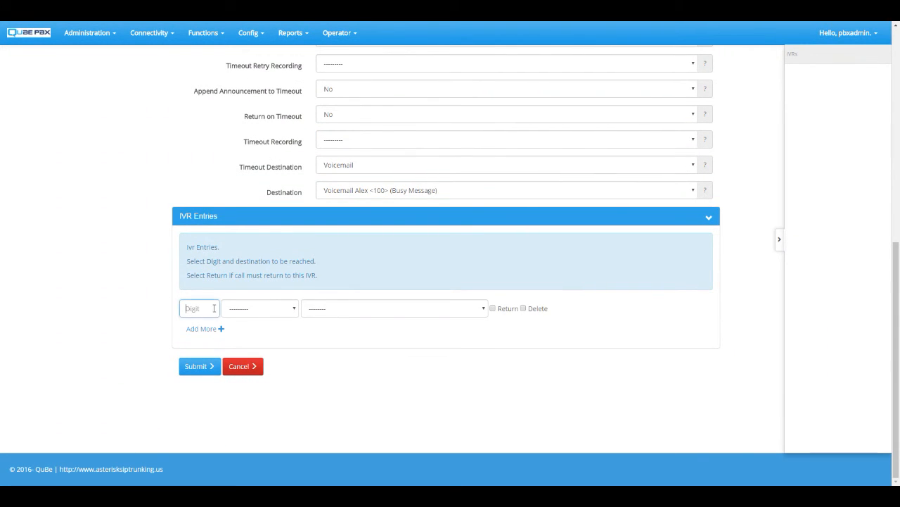
pyautogui.write('1')
pyautogui.click(261, 310)
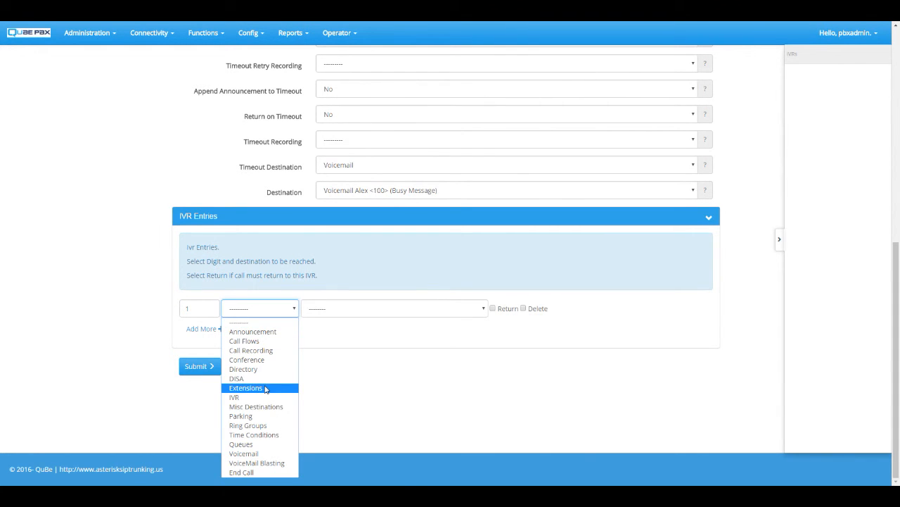
pyautogui.click(261, 425)
pyautogui.click(368, 312)
pyautogui.click(350, 332)
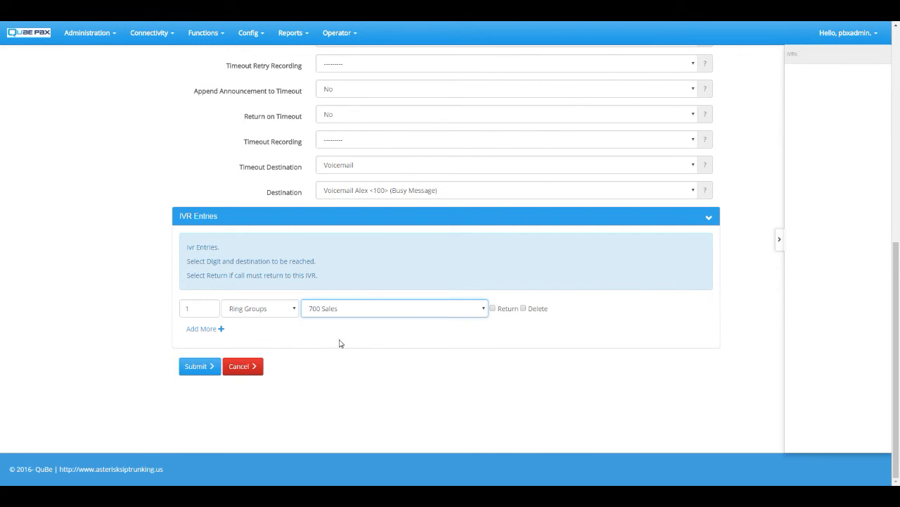
# Add a second IVR entry that routes digit 2 to the ring group 600 Support, and submit the IVR.
pyautogui.click(221, 329)
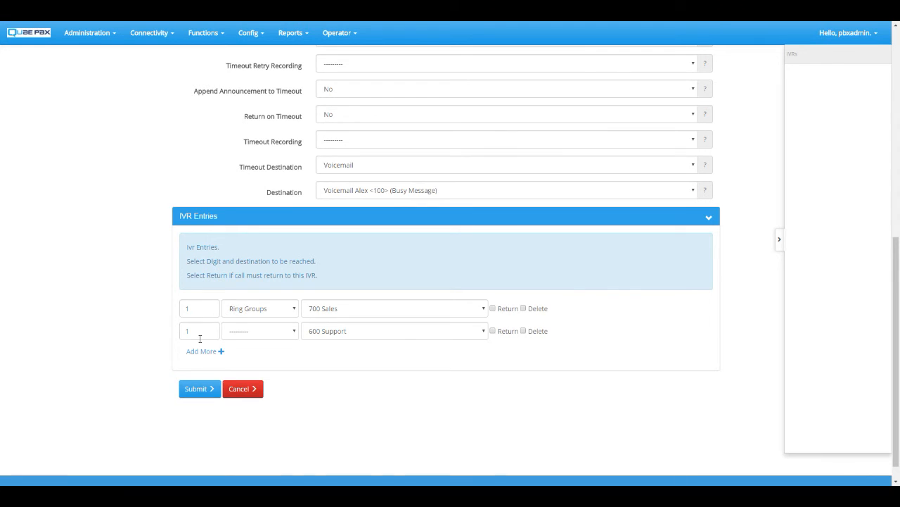
pyautogui.moveTo(196, 333); pyautogui.dragTo(181, 333)
pyautogui.write('2')
pyautogui.click(274, 333)
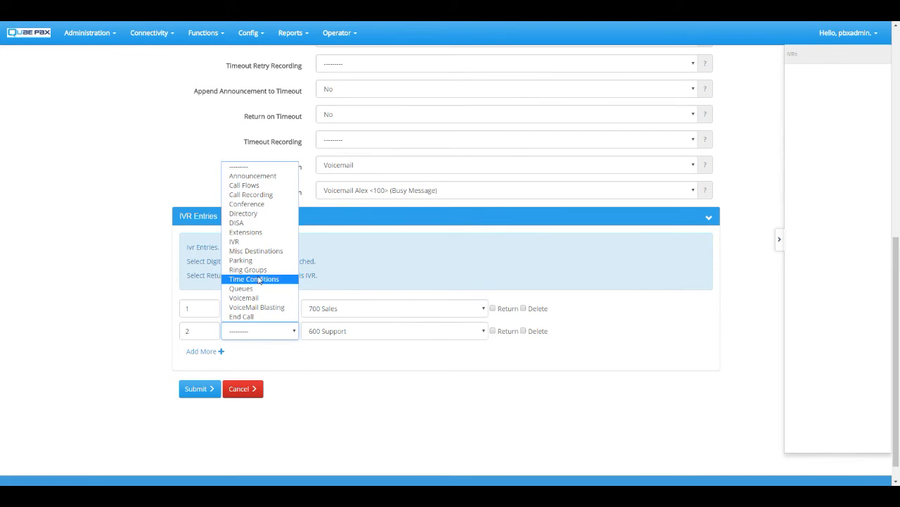
pyautogui.click(260, 270)
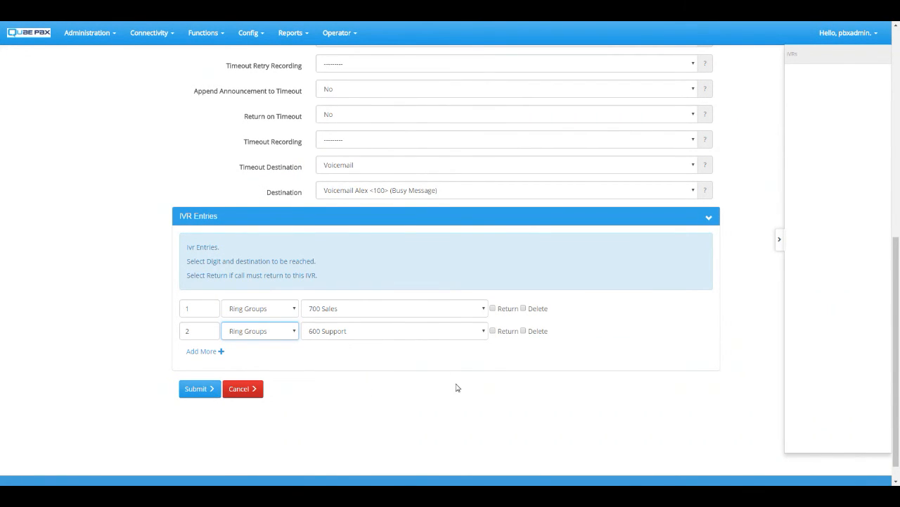
pyautogui.scroll(-1, 461, 387)
pyautogui.scroll(1, 200, 415)
pyautogui.click(197, 415)
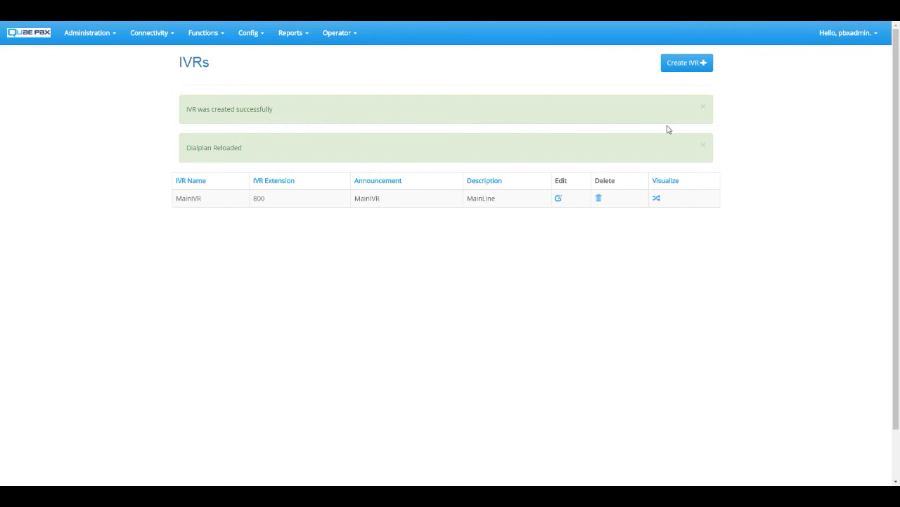
# Visualize the MainIVR call flow and expand the digit 2 and digit 1 branches to examine their destinations.
pyautogui.click(657, 200)
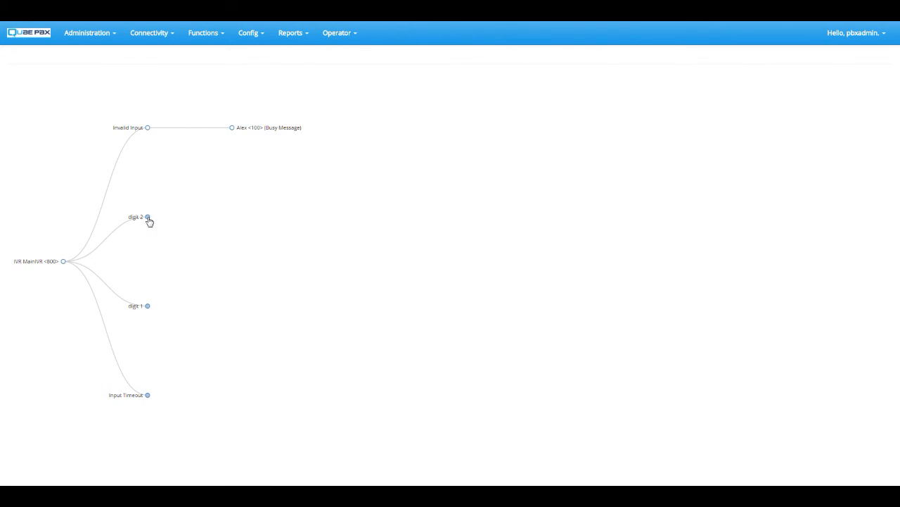
pyautogui.click(147, 217)
pyautogui.click(148, 334)
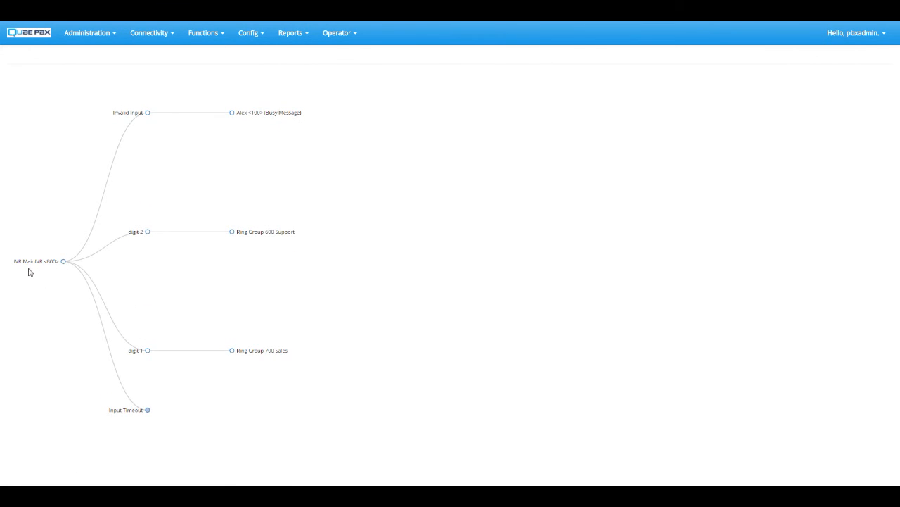
pyautogui.moveTo(15, 261); pyautogui.dragTo(60, 268)
# Edit the existing inbound route to send calls to the IVR destination MainIVR <800>, and submit the change.
pyautogui.moveTo(162, 35)
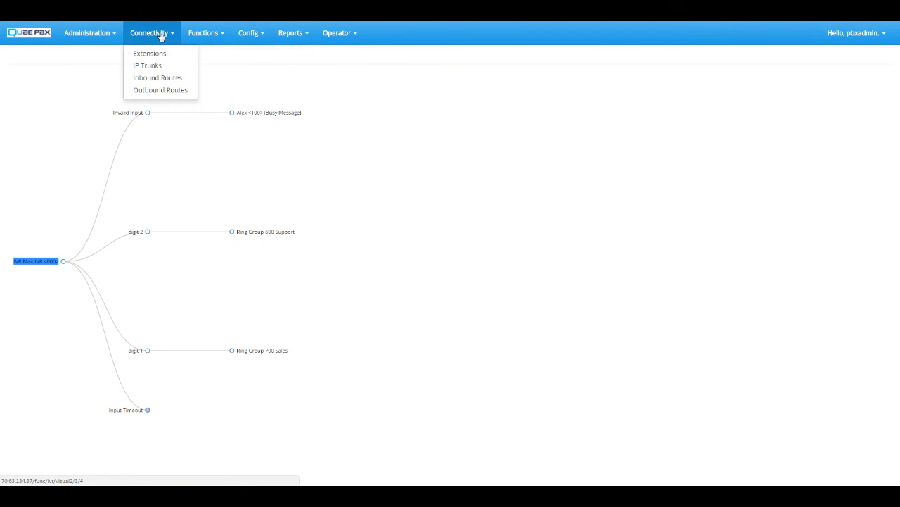
pyautogui.click(159, 79)
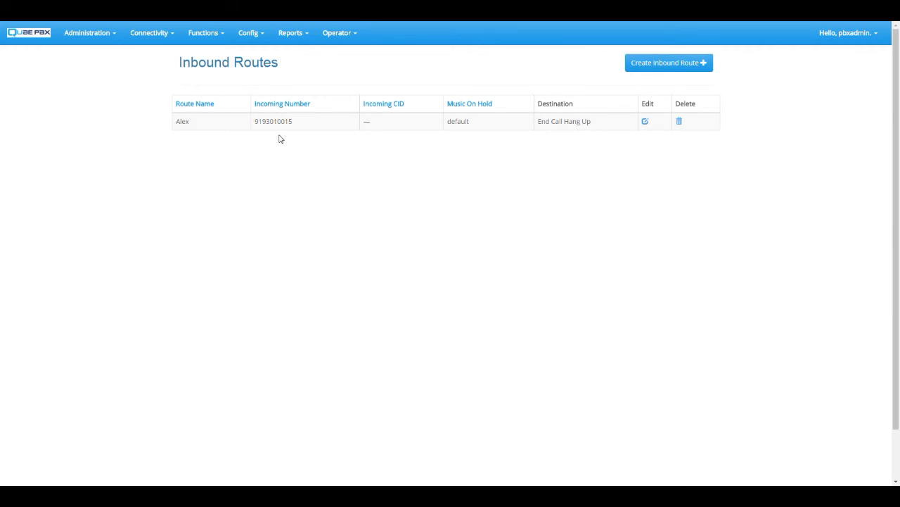
pyautogui.click(645, 122)
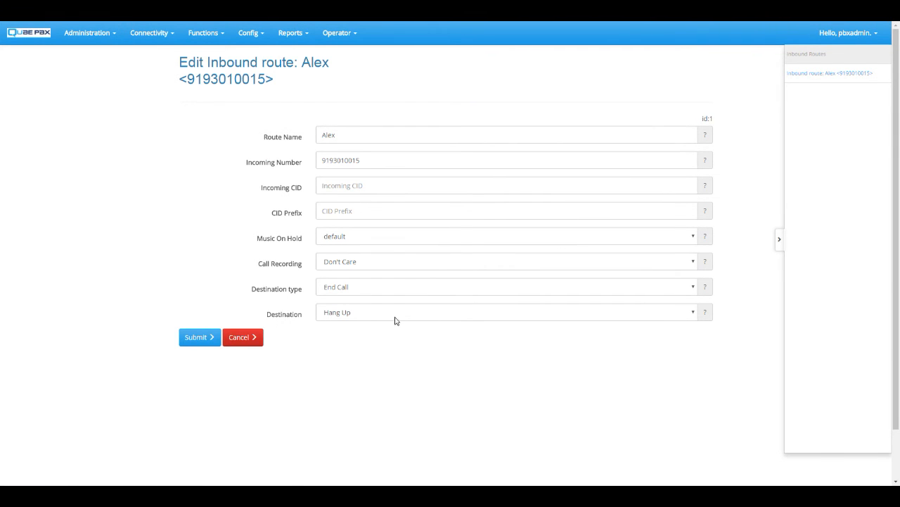
pyautogui.click(361, 293)
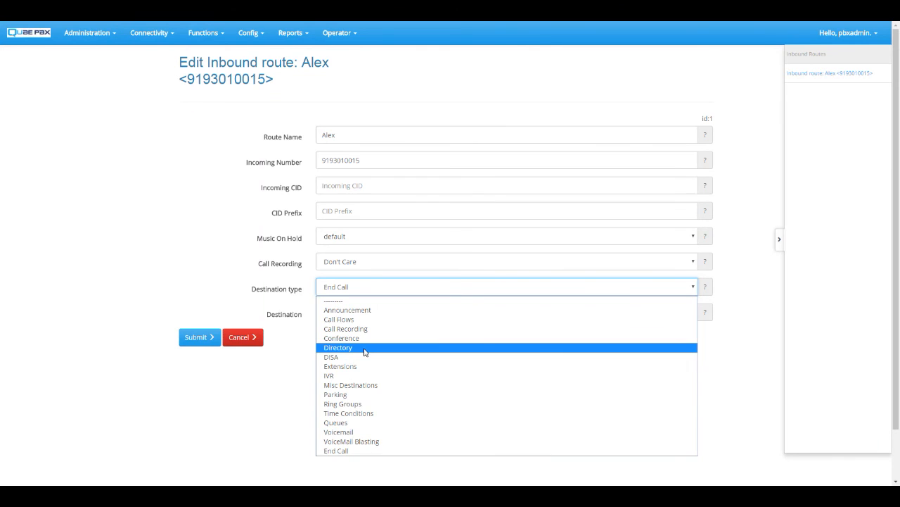
pyautogui.click(359, 375)
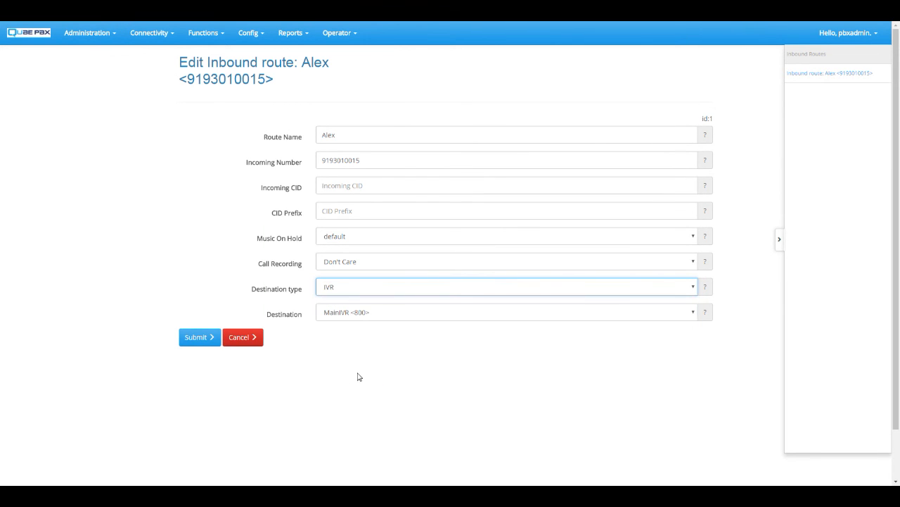
pyautogui.click(381, 317)
pyautogui.click(373, 328)
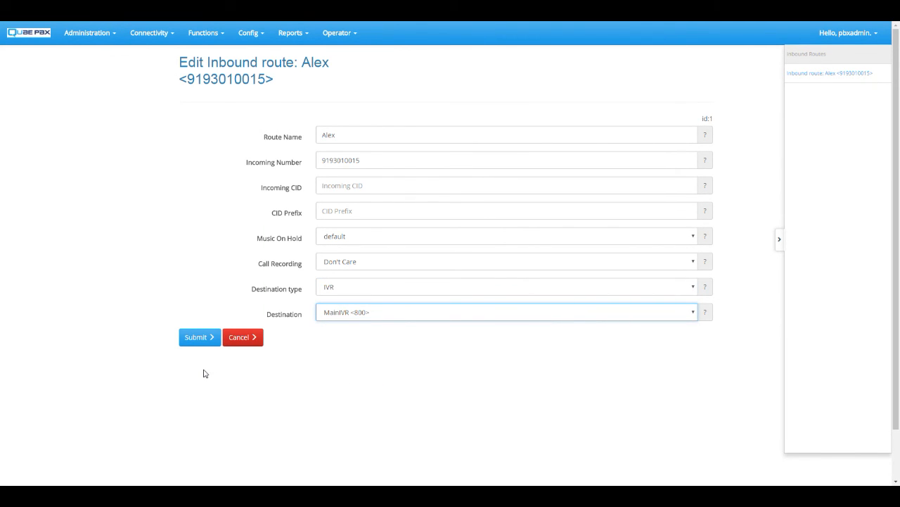
pyautogui.click(203, 343)
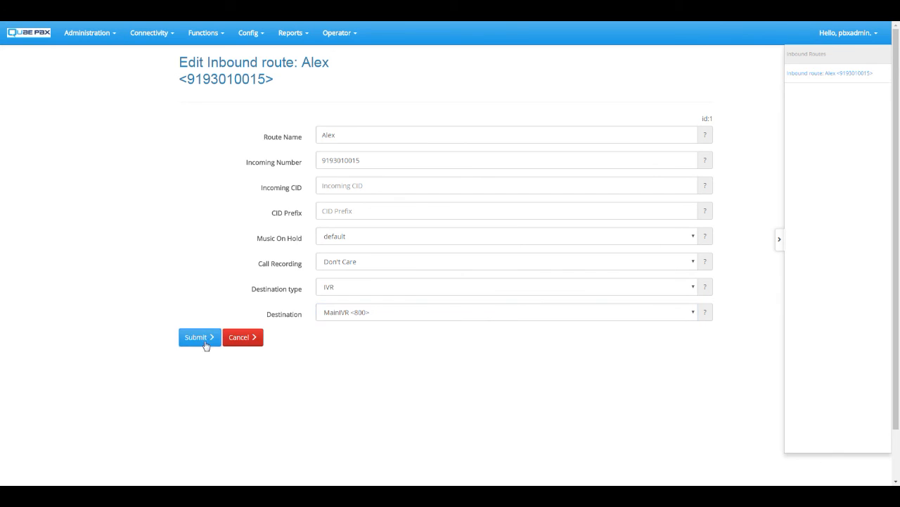